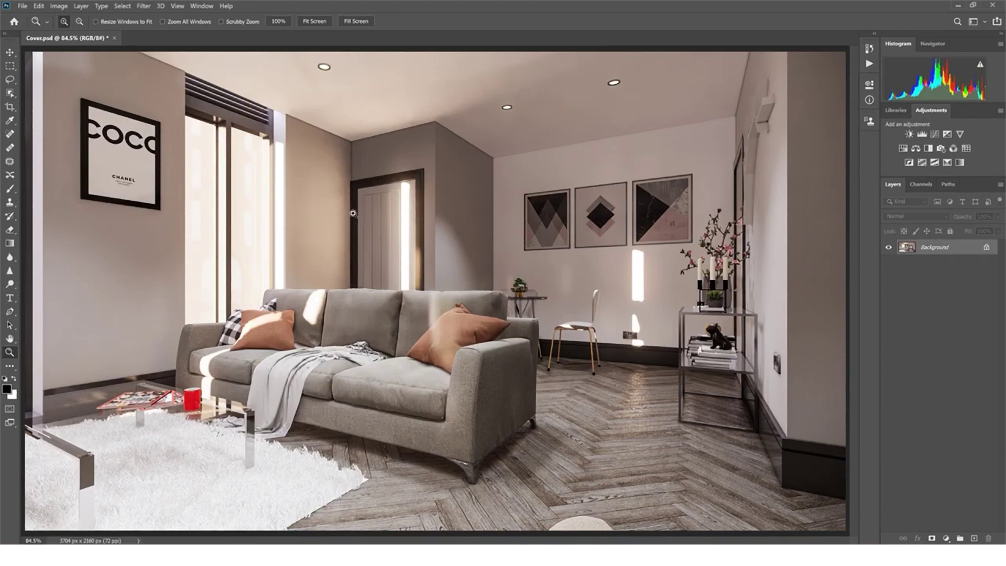
Duplicate the room render's Background layer as 'Background copy'.
right_click(934, 253)
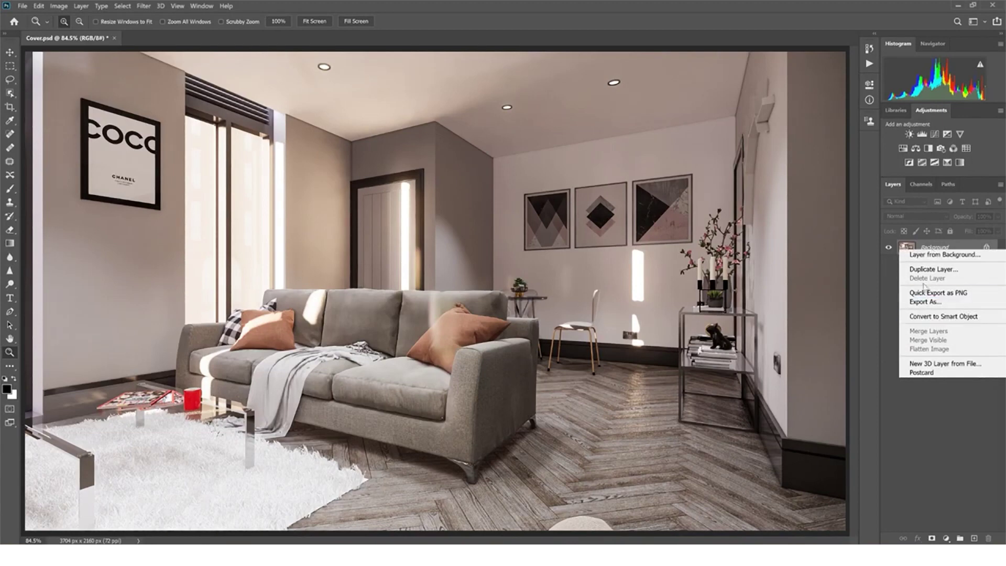
click(922, 275)
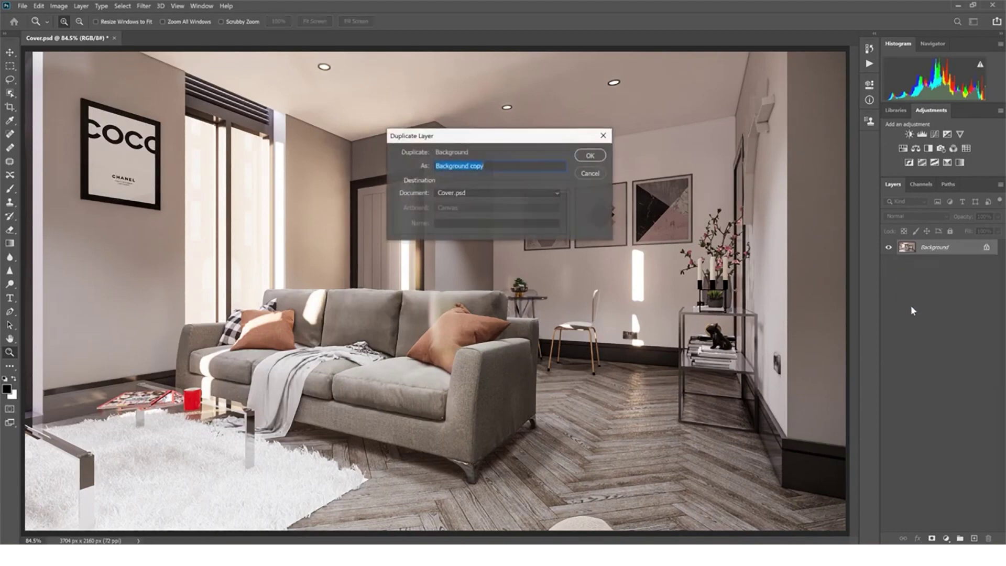
click(589, 157)
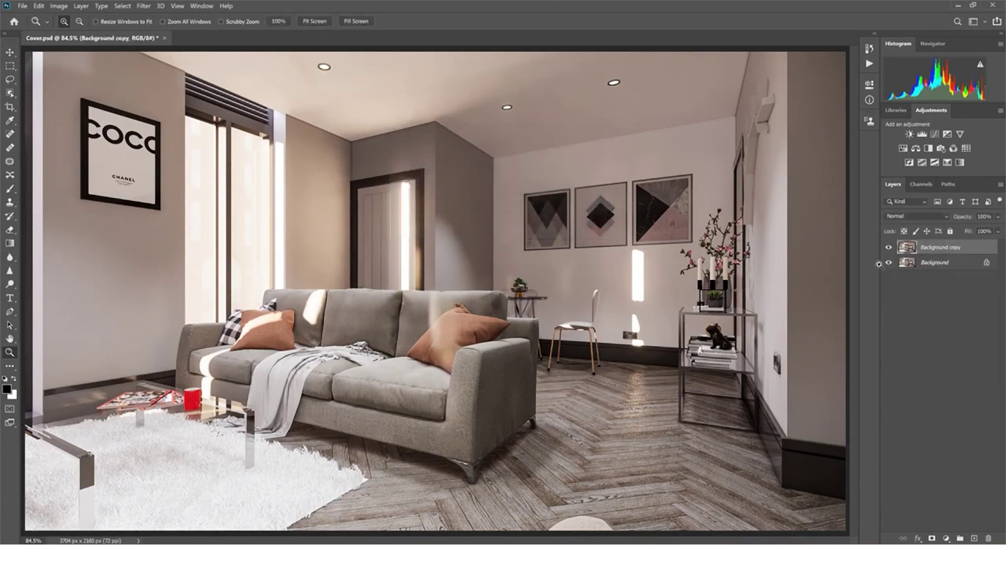
click(60, 7)
mouse_move(75, 29)
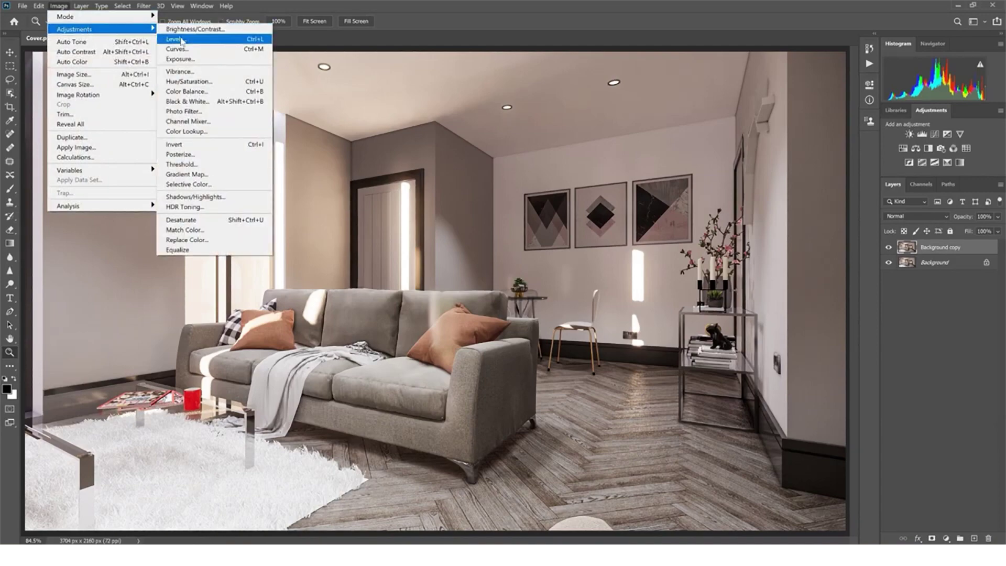
Apply Levels with black input at 248 so only the brightest highlights remain.
click(181, 39)
drag(337, 283, 466, 282)
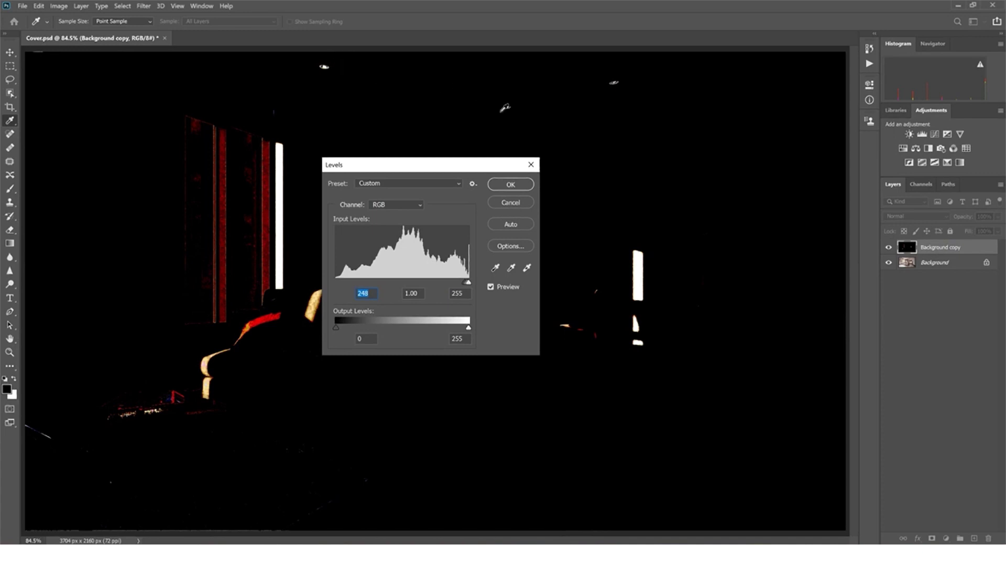
click(513, 187)
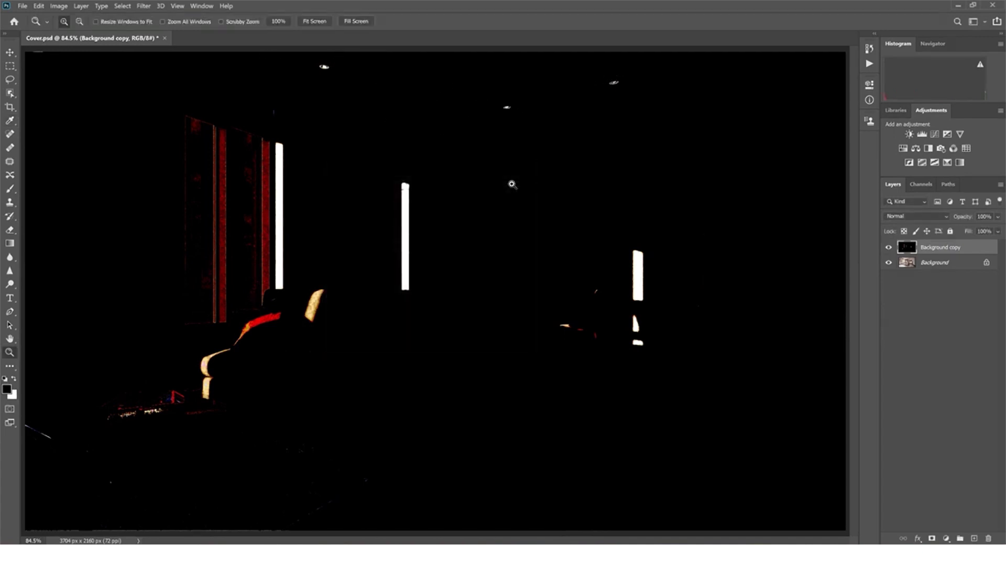
Apply an 8 px Gaussian Blur to Background copy and set its blend mode to Screen.
click(142, 6)
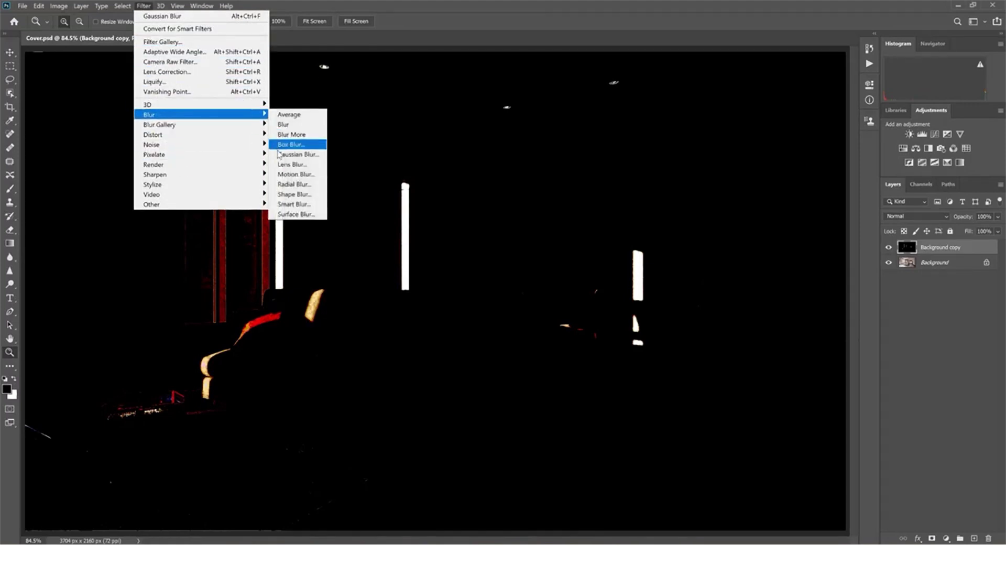
click(296, 155)
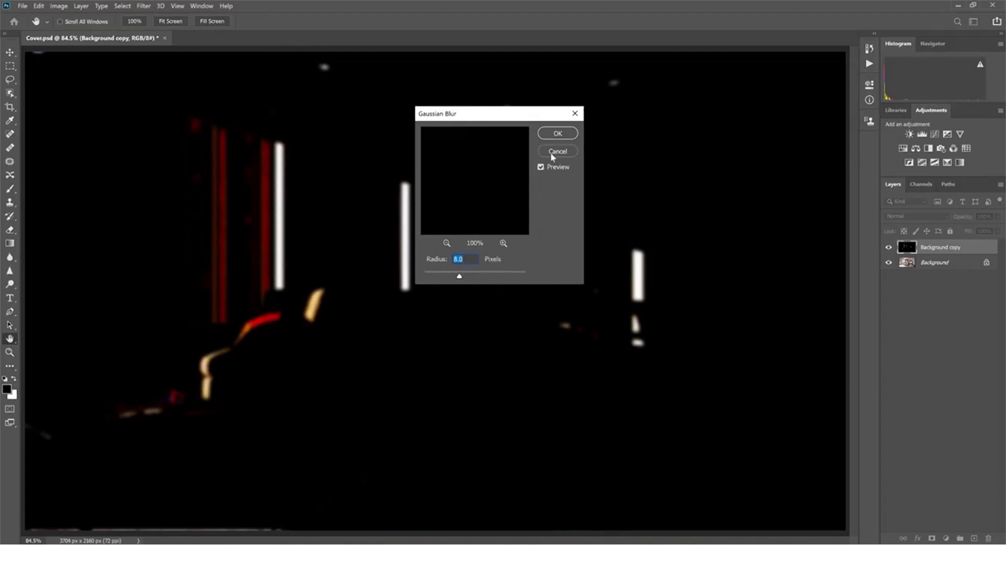
click(558, 134)
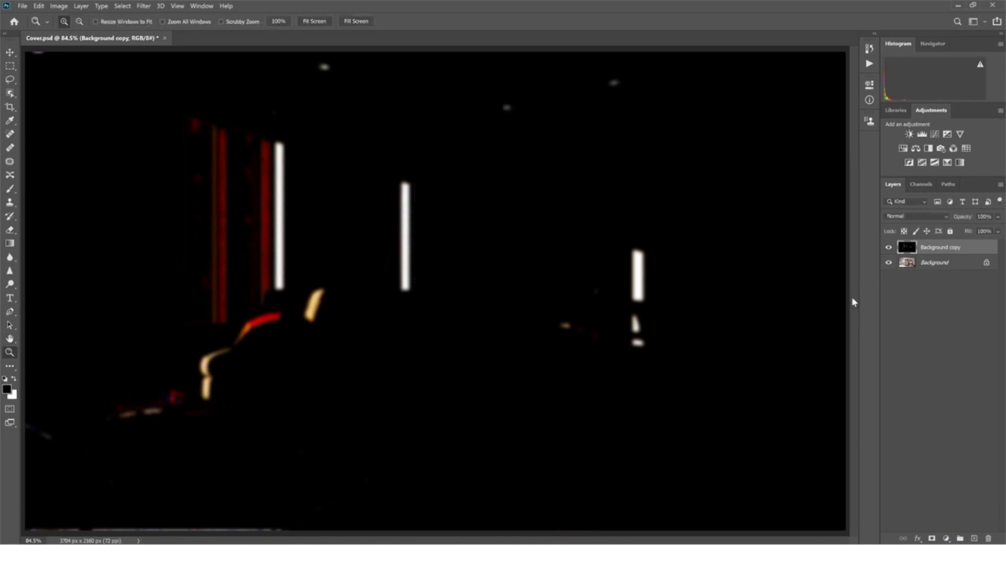
click(916, 217)
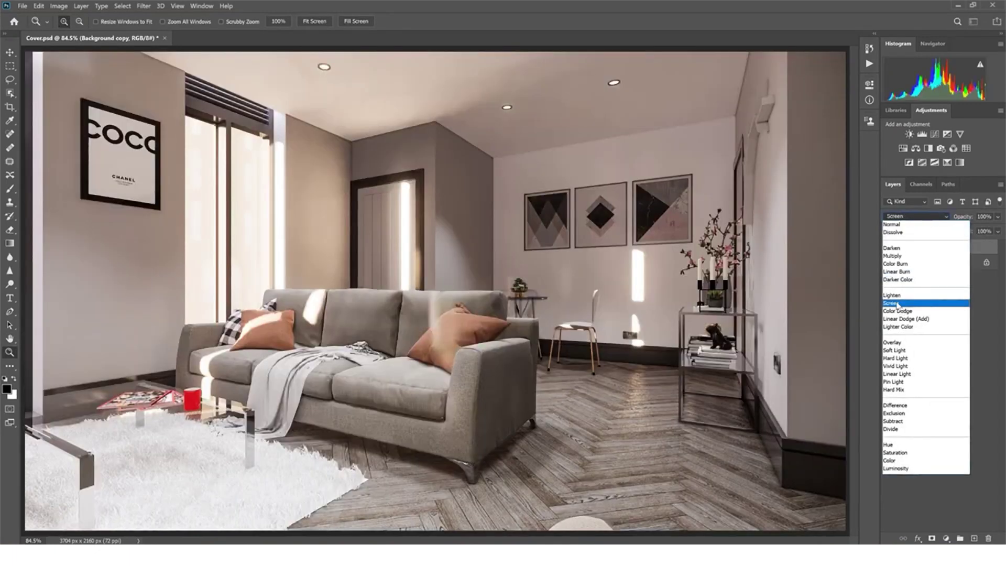
click(904, 305)
scroll(637, 280, up, 5)
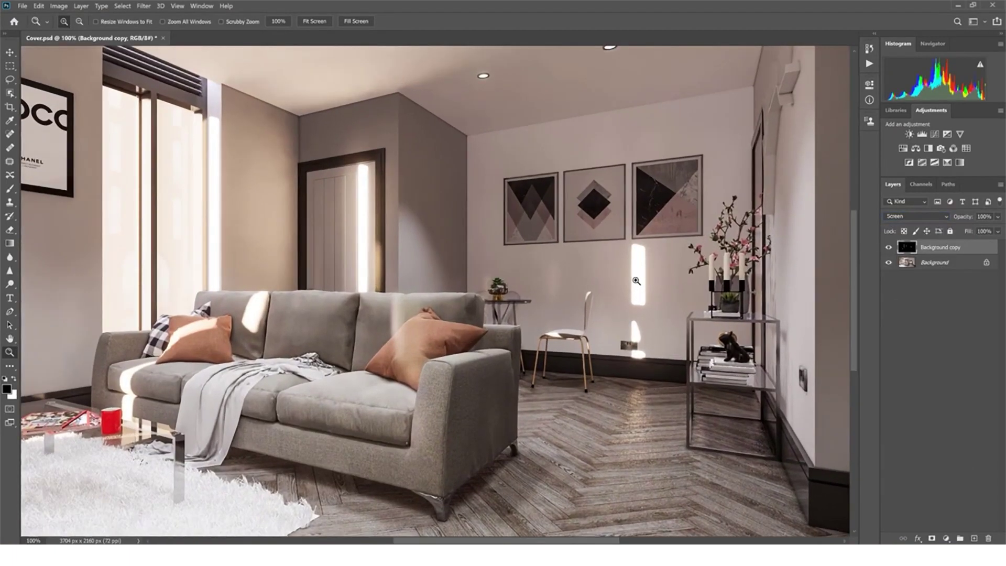
scroll(637, 281, down, 2)
scroll(466, 270, up, 4)
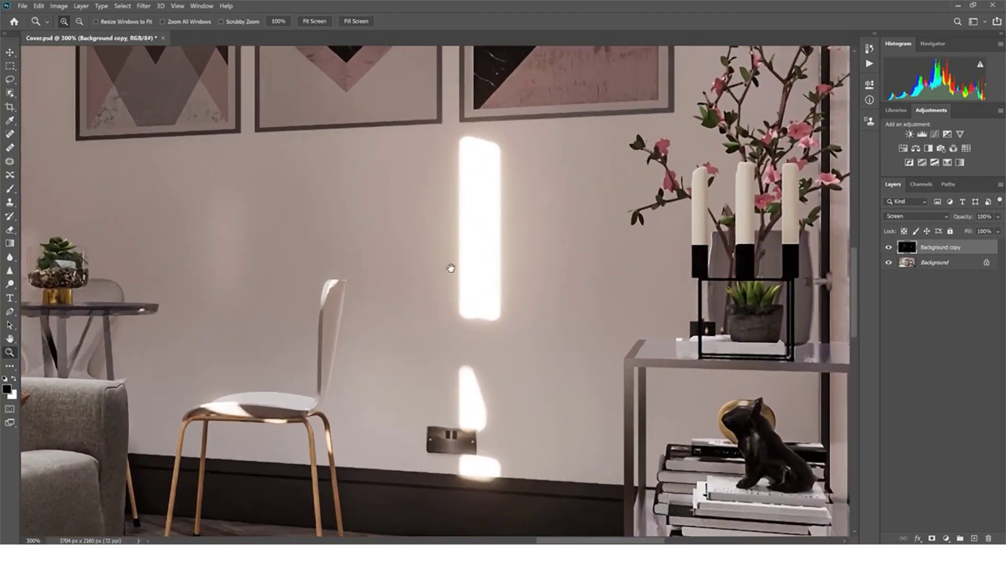
click(890, 249)
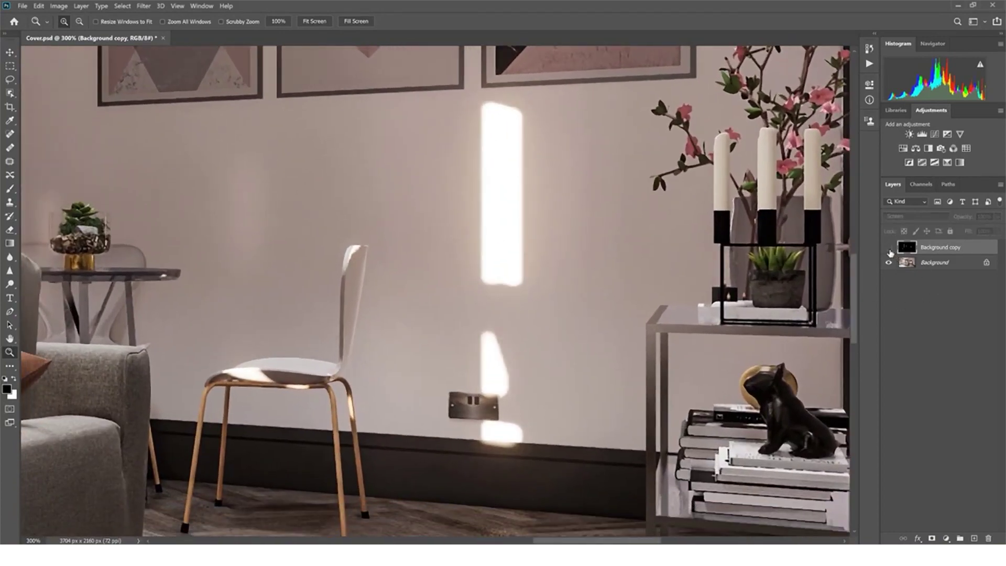
click(889, 249)
click(890, 248)
click(889, 249)
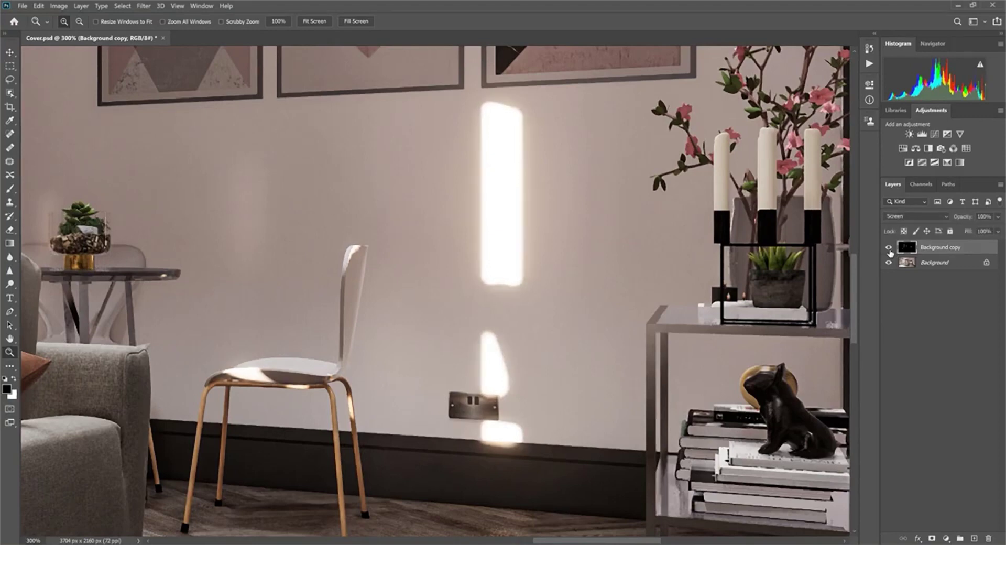
click(889, 249)
drag(602, 231, 612, 242)
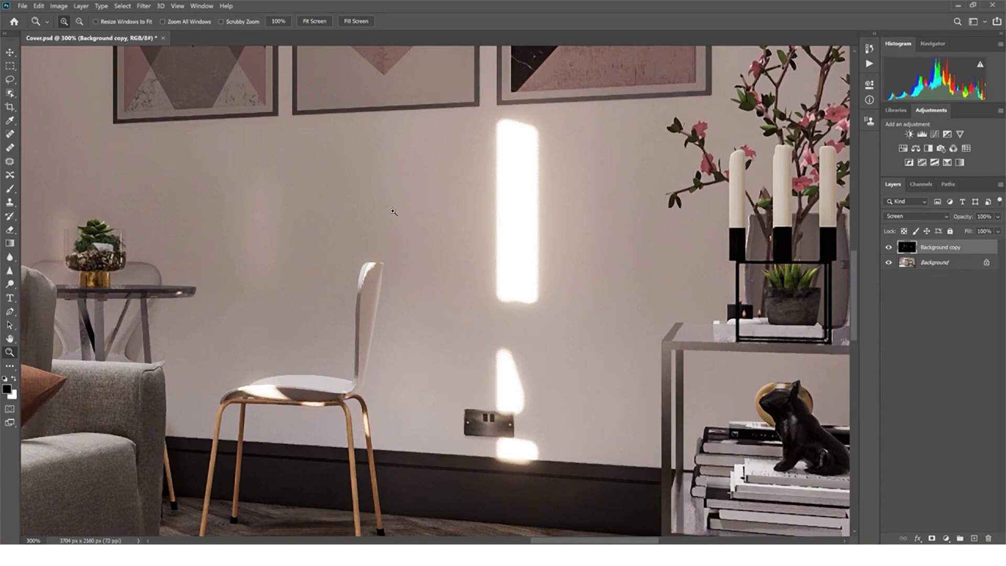
drag(392, 209, 622, 183)
drag(236, 315, 787, 236)
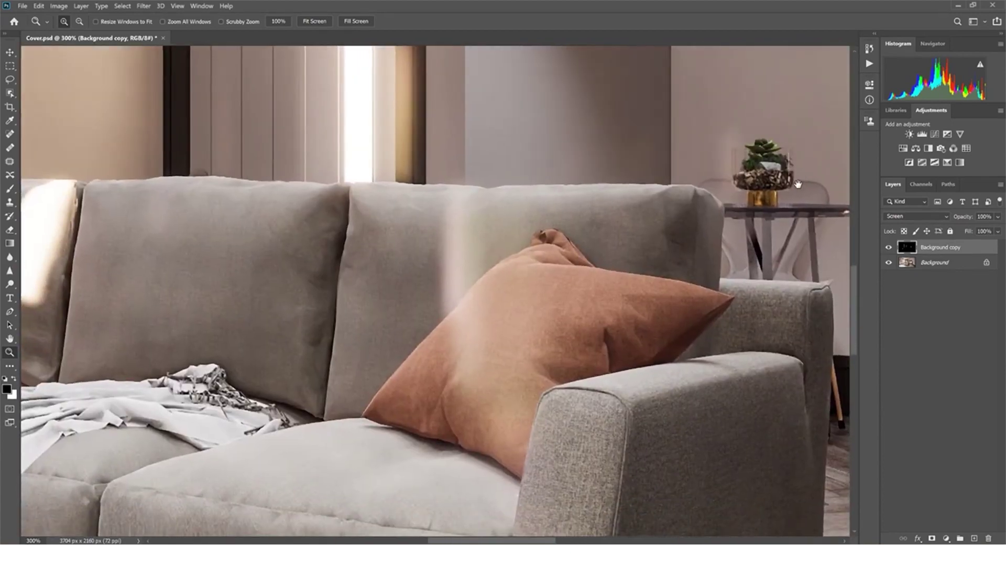
drag(597, 269, 692, 257)
click(890, 247)
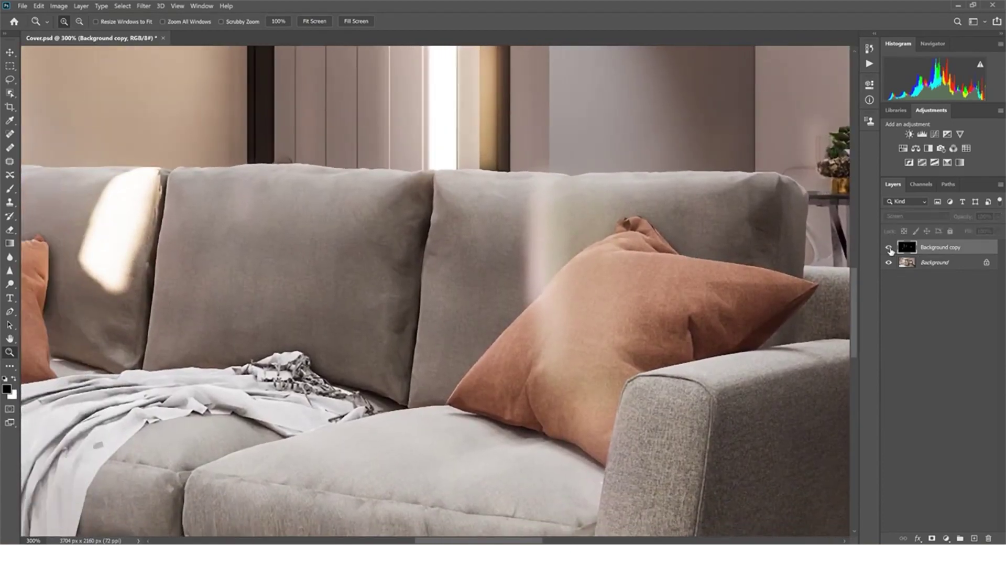
click(890, 247)
drag(236, 236, 386, 294)
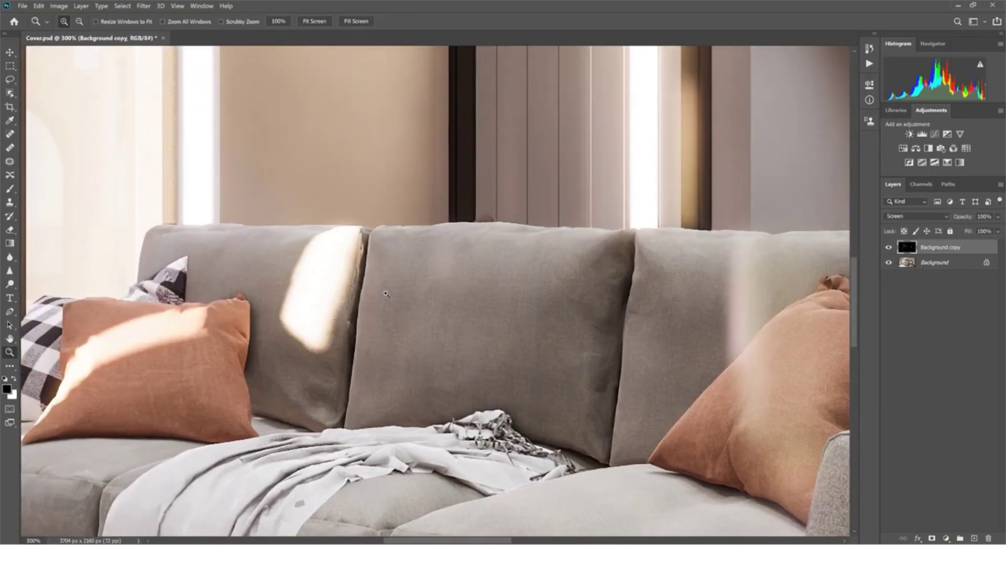
click(889, 248)
click(889, 248)
click(889, 247)
key(ctrl+0)
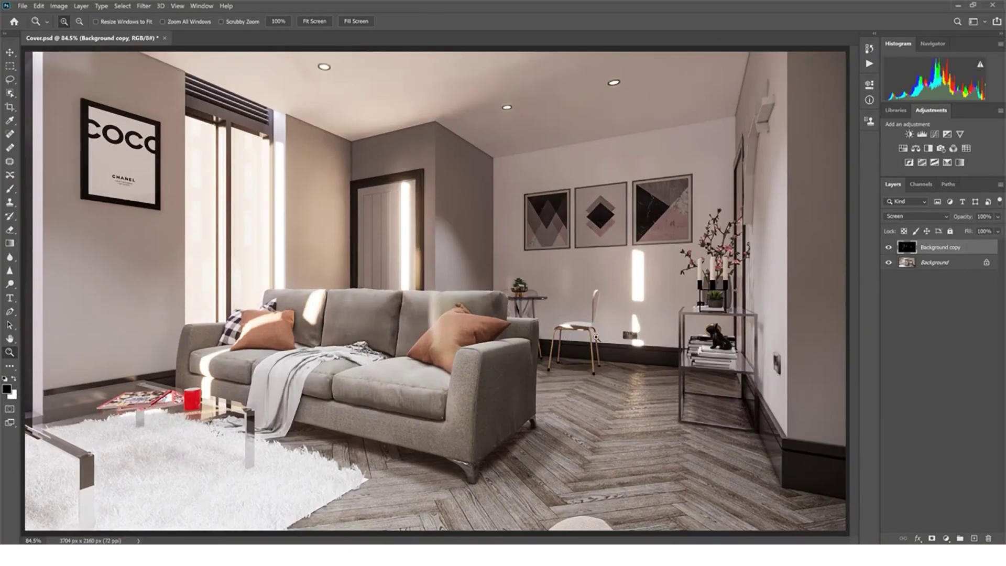
drag(580, 170, 406, 52)
drag(517, 228, 291, 193)
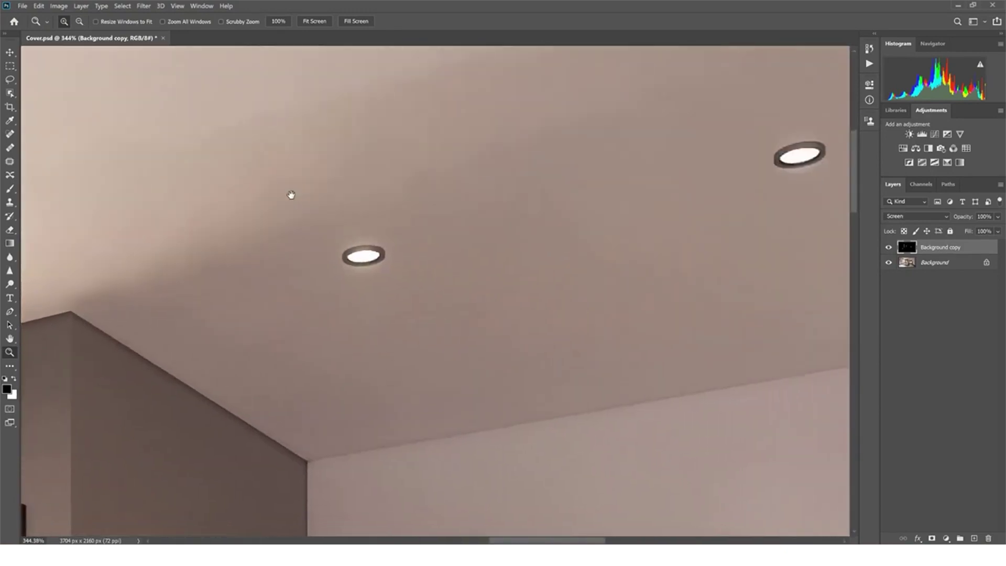
click(890, 248)
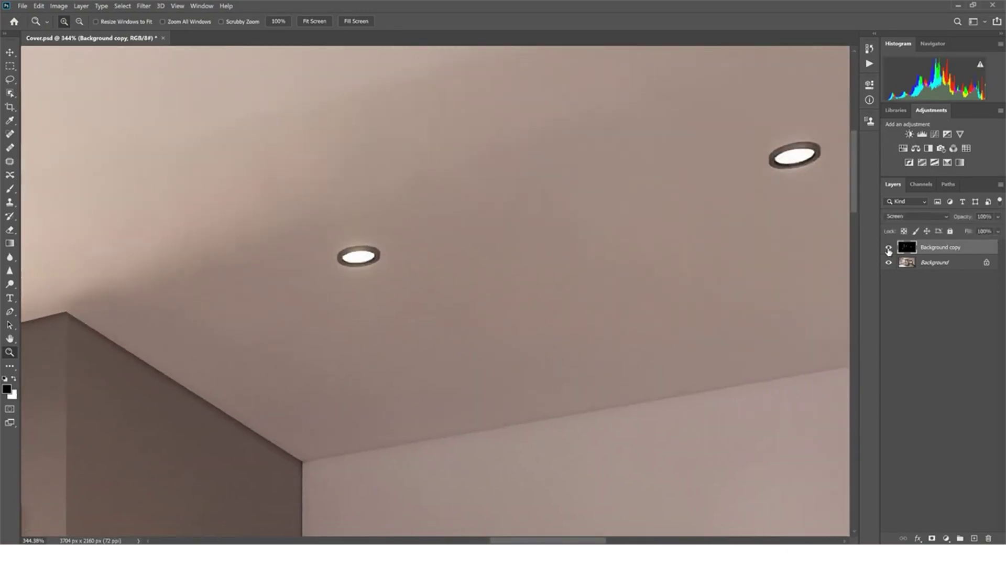
click(890, 248)
right_click(538, 204)
click(560, 207)
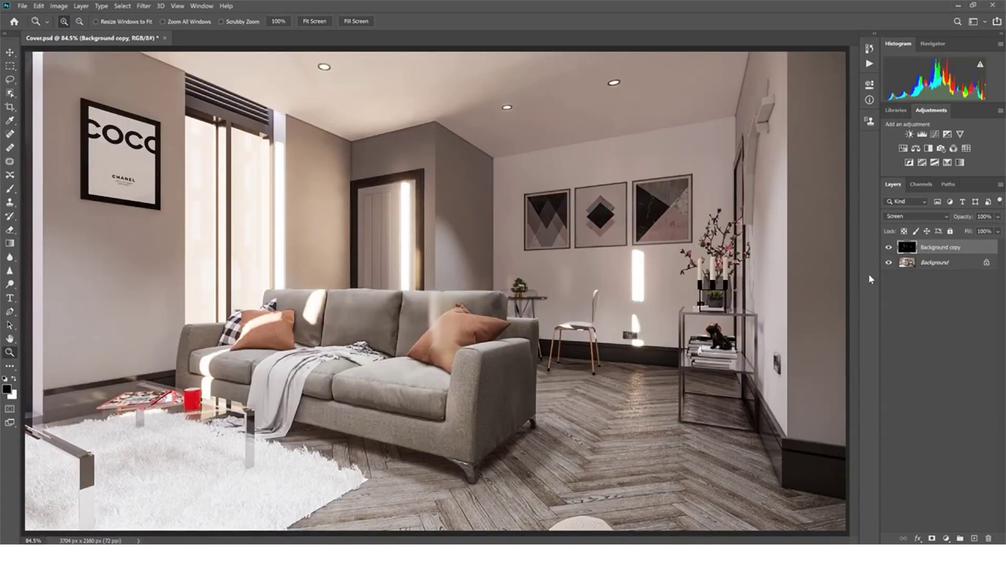
click(889, 248)
click(889, 248)
click(890, 247)
click(889, 248)
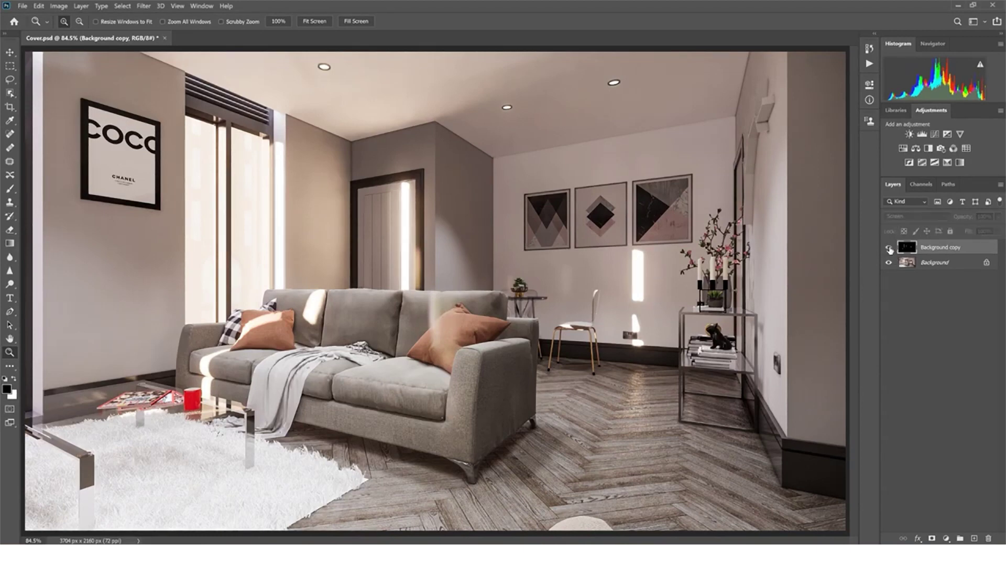
click(889, 248)
click(889, 248)
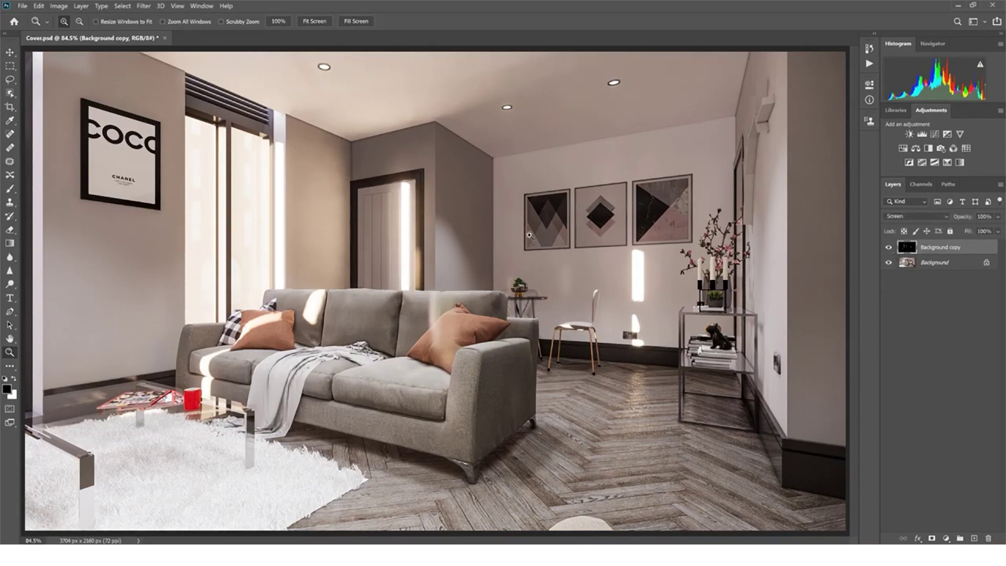
click(984, 216)
text(50)
text(75)
key(Return)
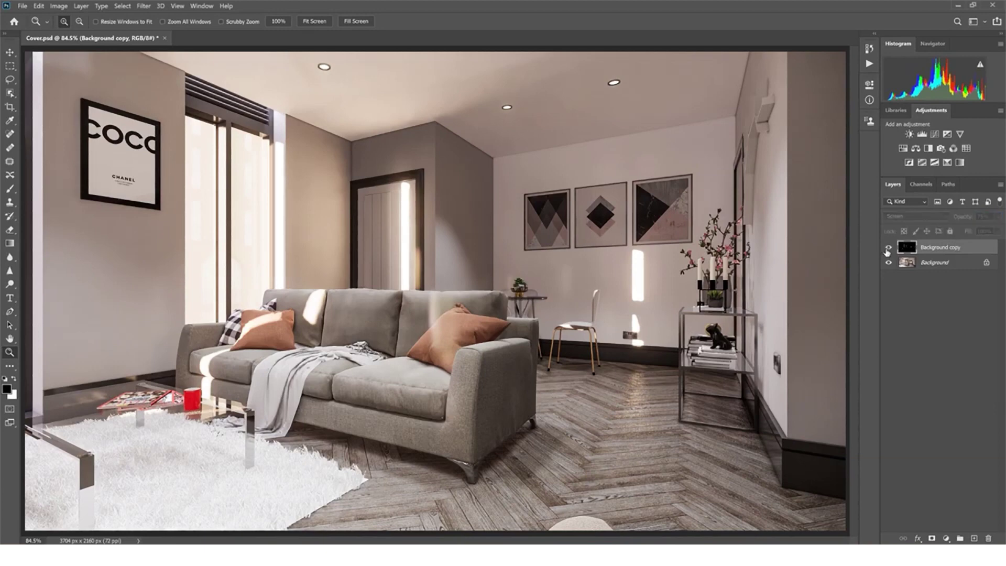
click(888, 250)
click(958, 217)
text(100)
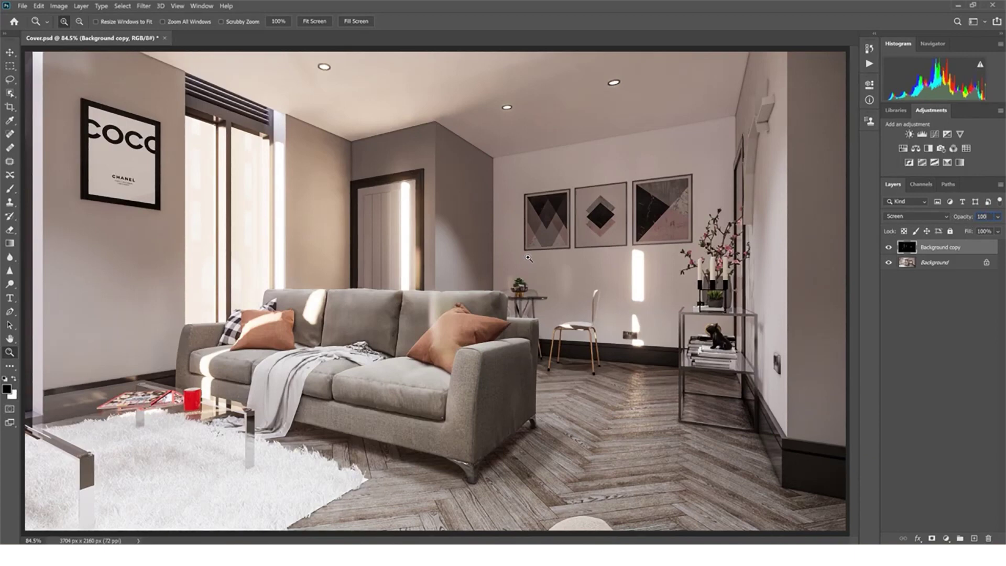
key(Return)
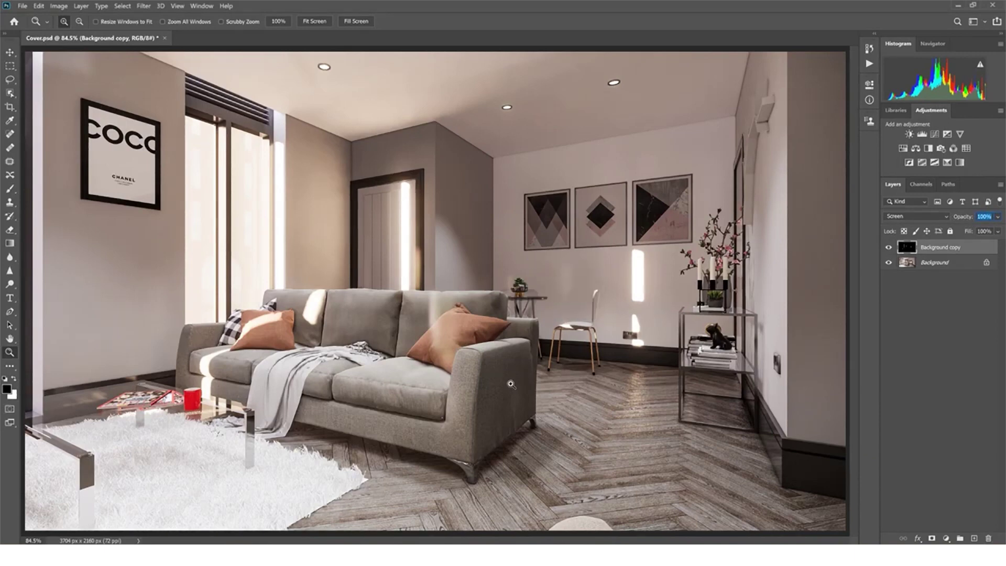